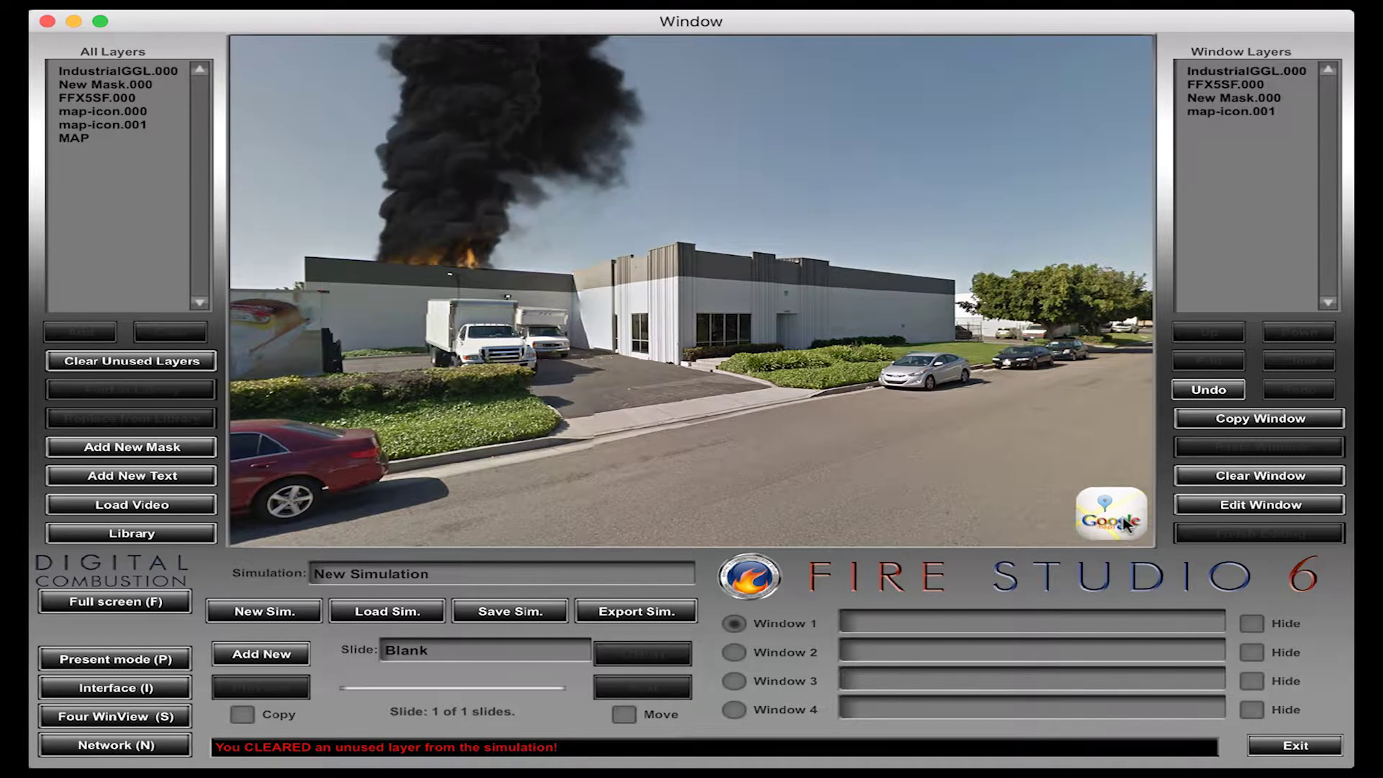
Step: Select the map-icon.001 layer in the Window Layers list
click(1126, 523)
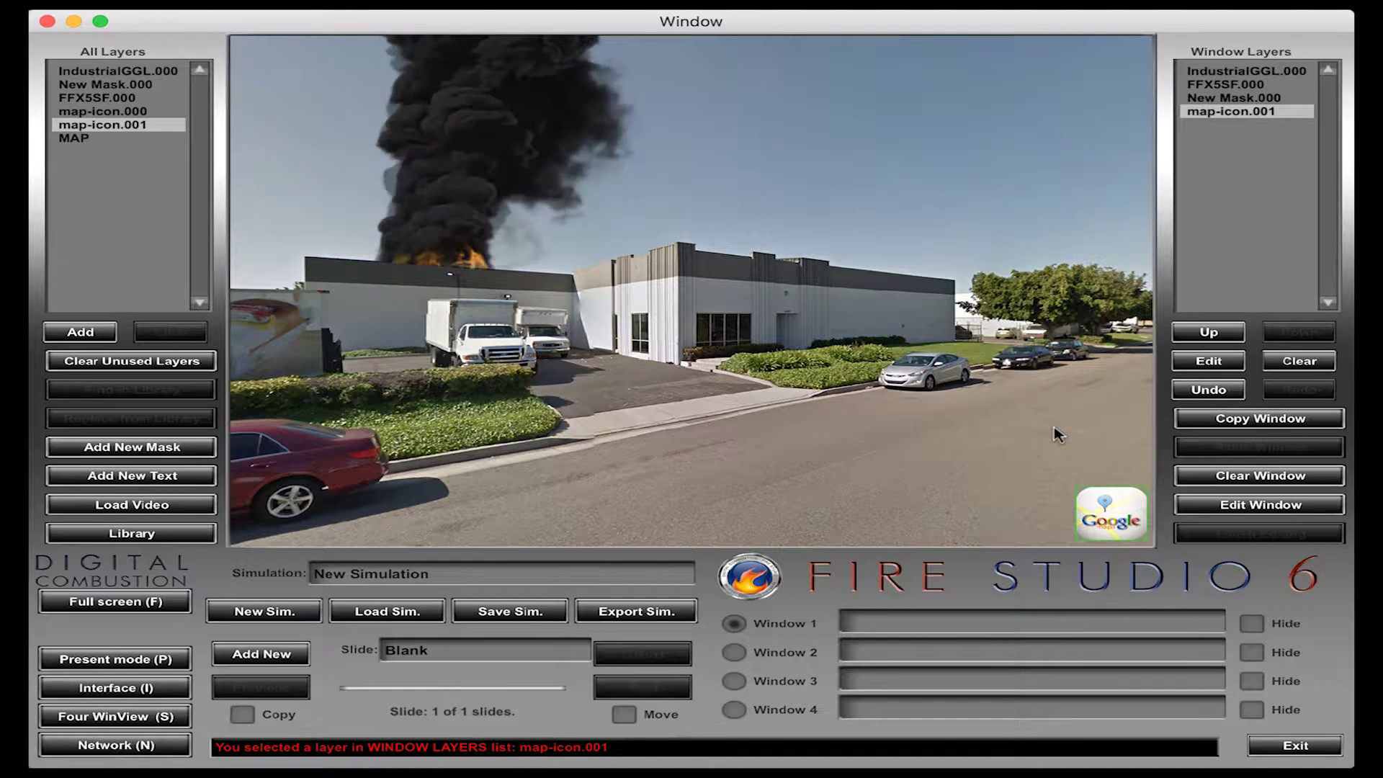
Step: Enable an event on map-icon.001 so a mouse click on it opens a web link
click(1216, 365)
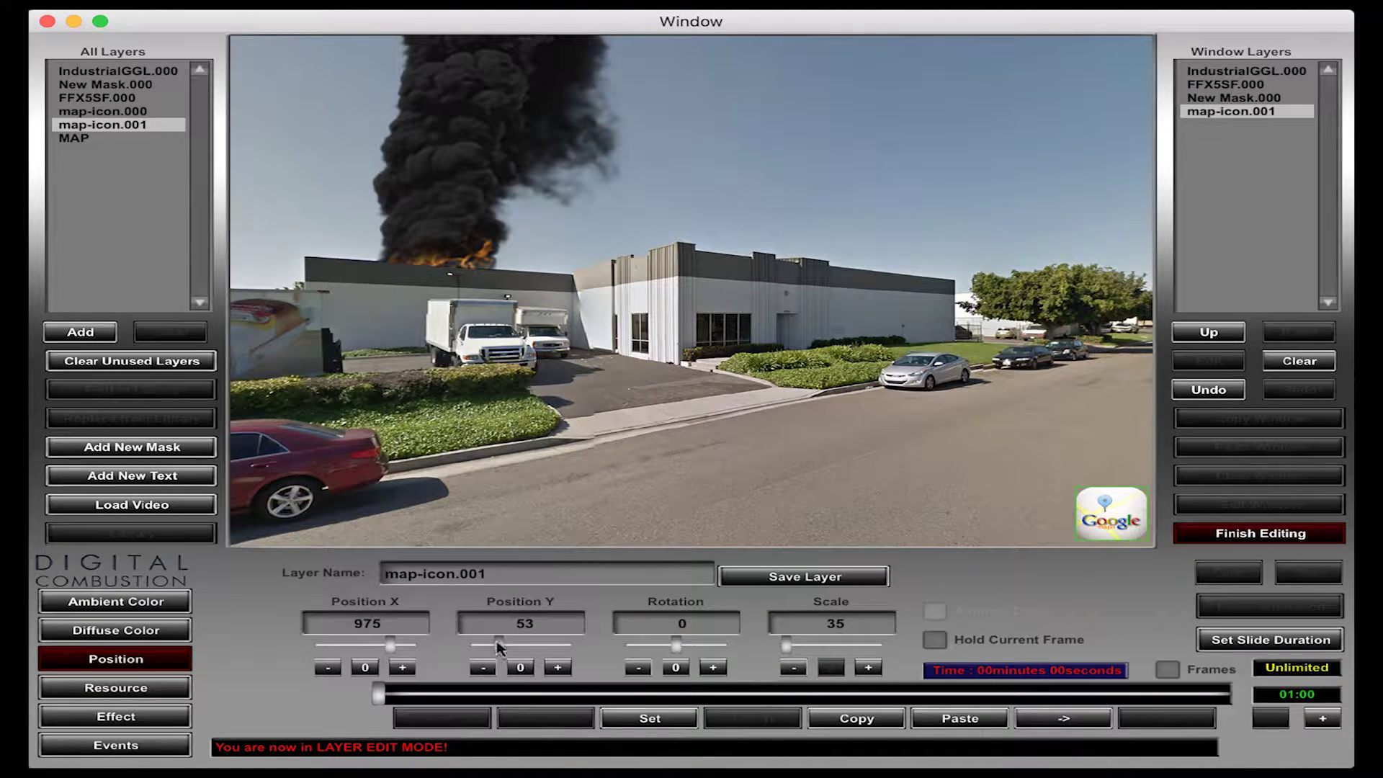
click(119, 748)
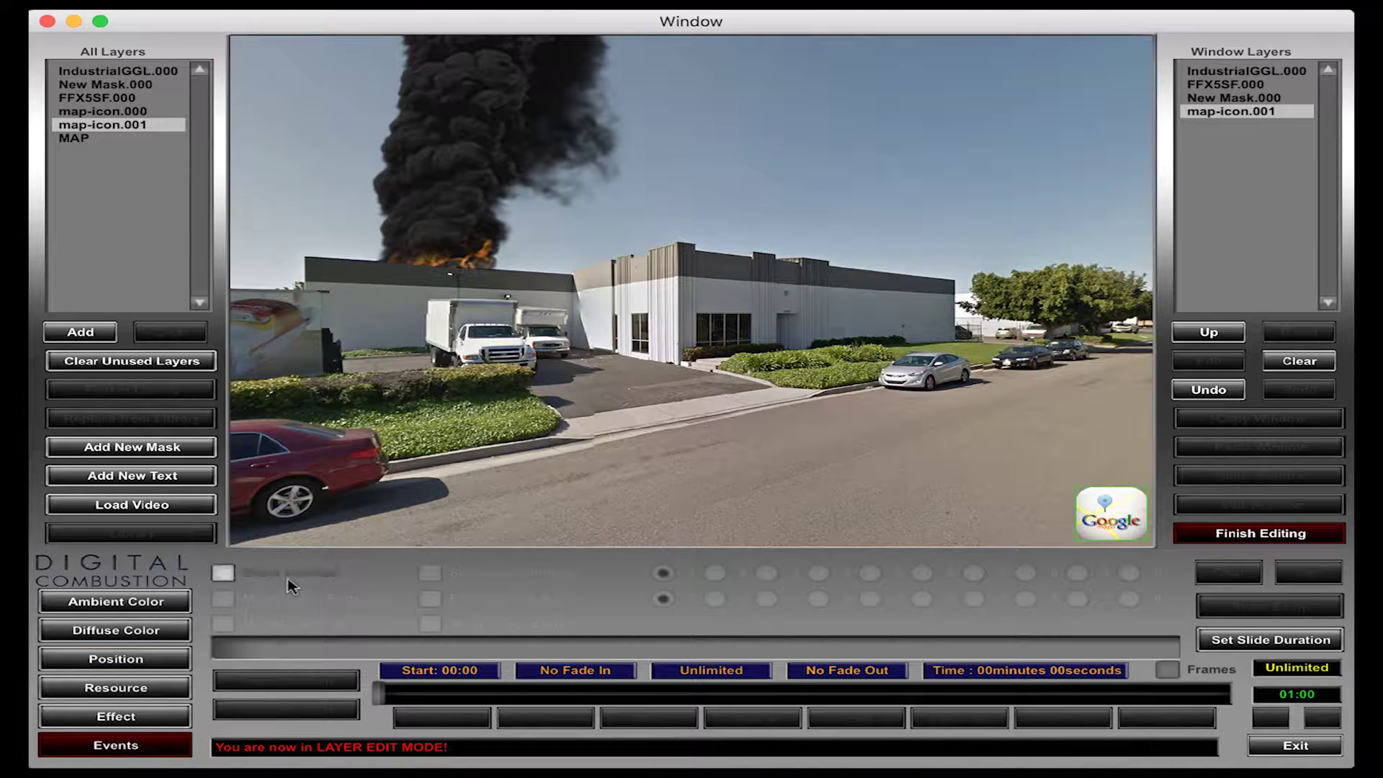
click(223, 573)
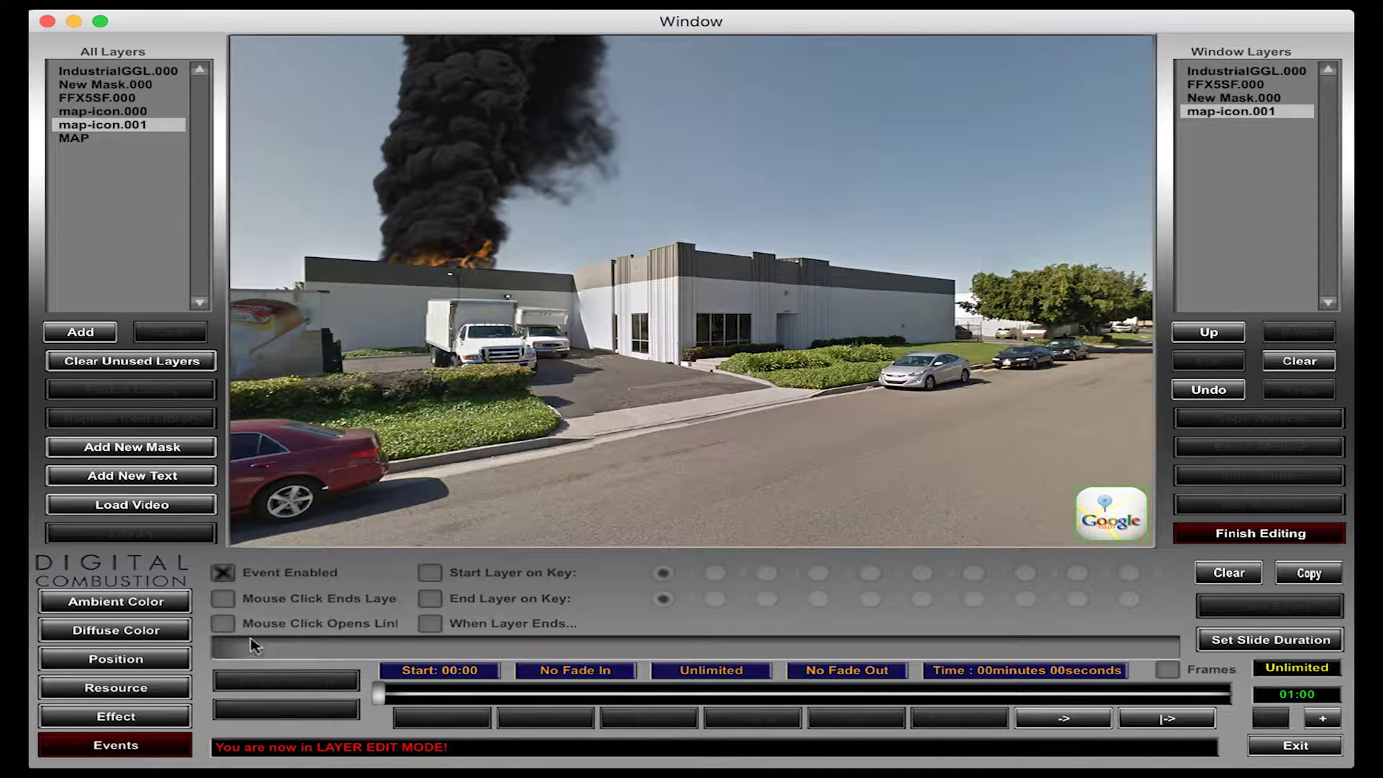
click(231, 627)
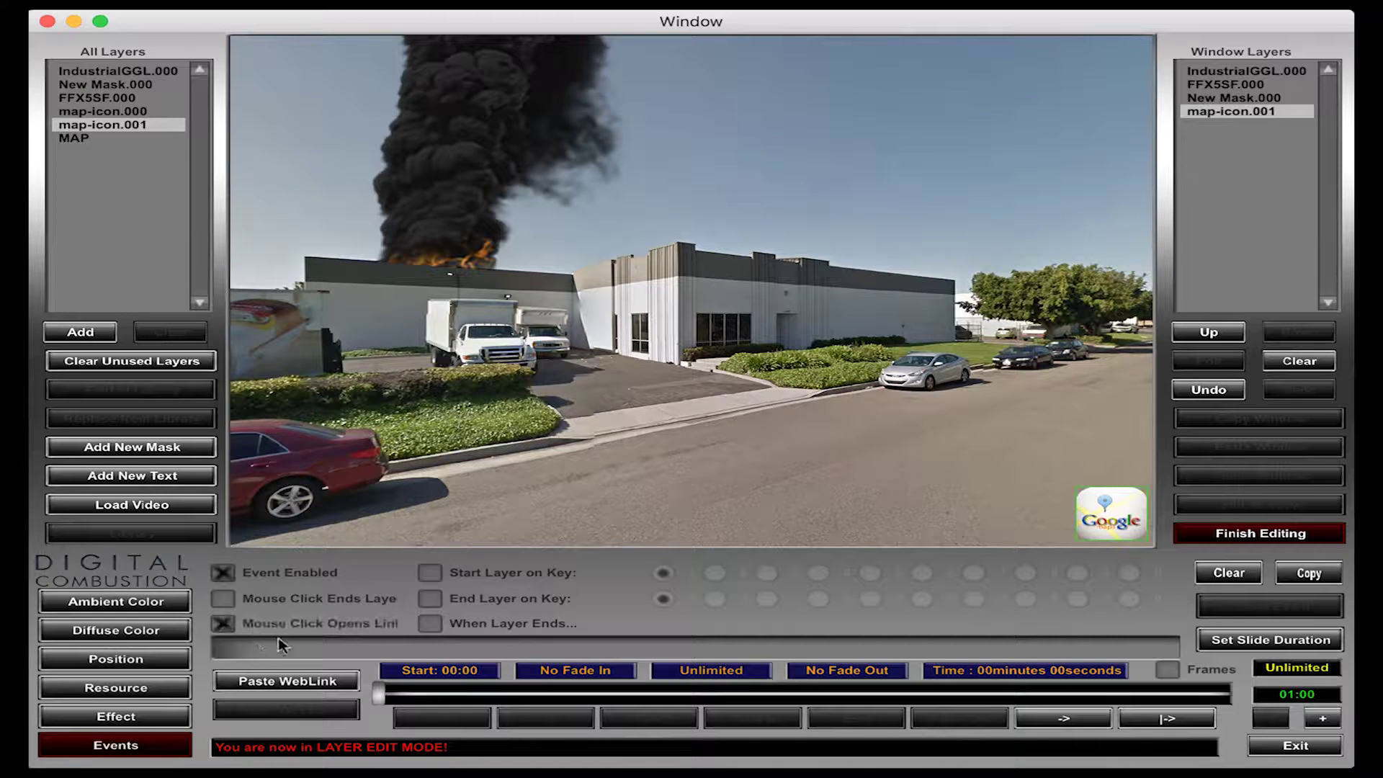
click(277, 682)
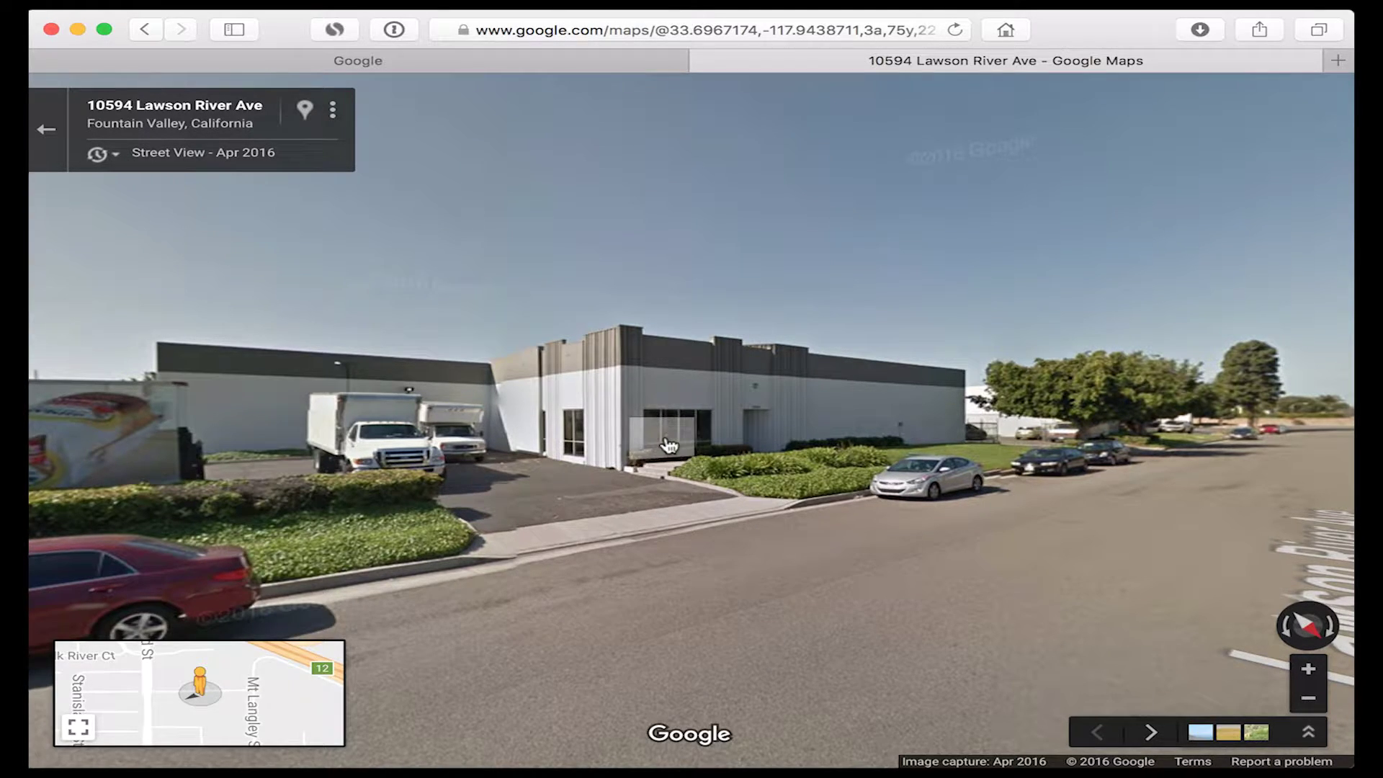
Step: Copy the Lawson River Ave Street View URL from Safari and return to Fire Studio
click(652, 31)
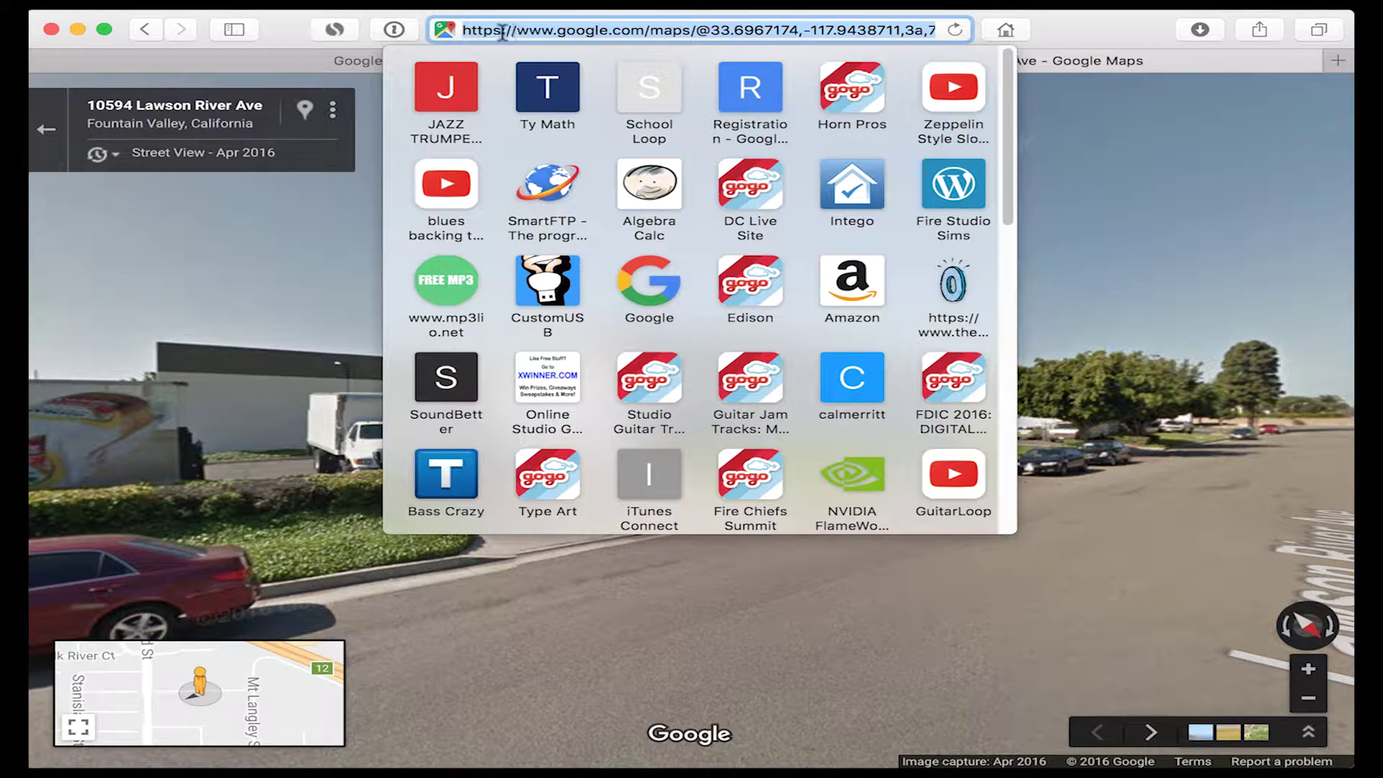
right_click(795, 34)
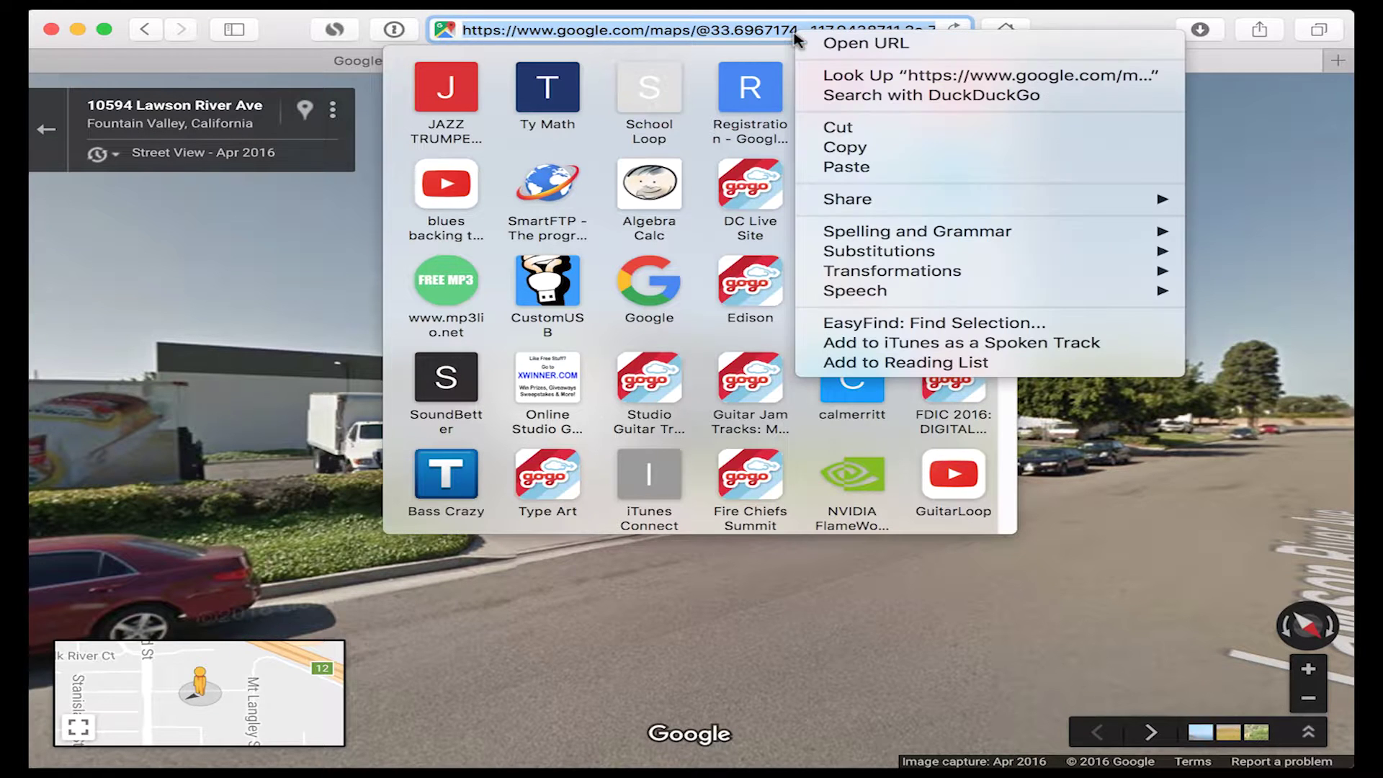
click(837, 149)
click(1086, 241)
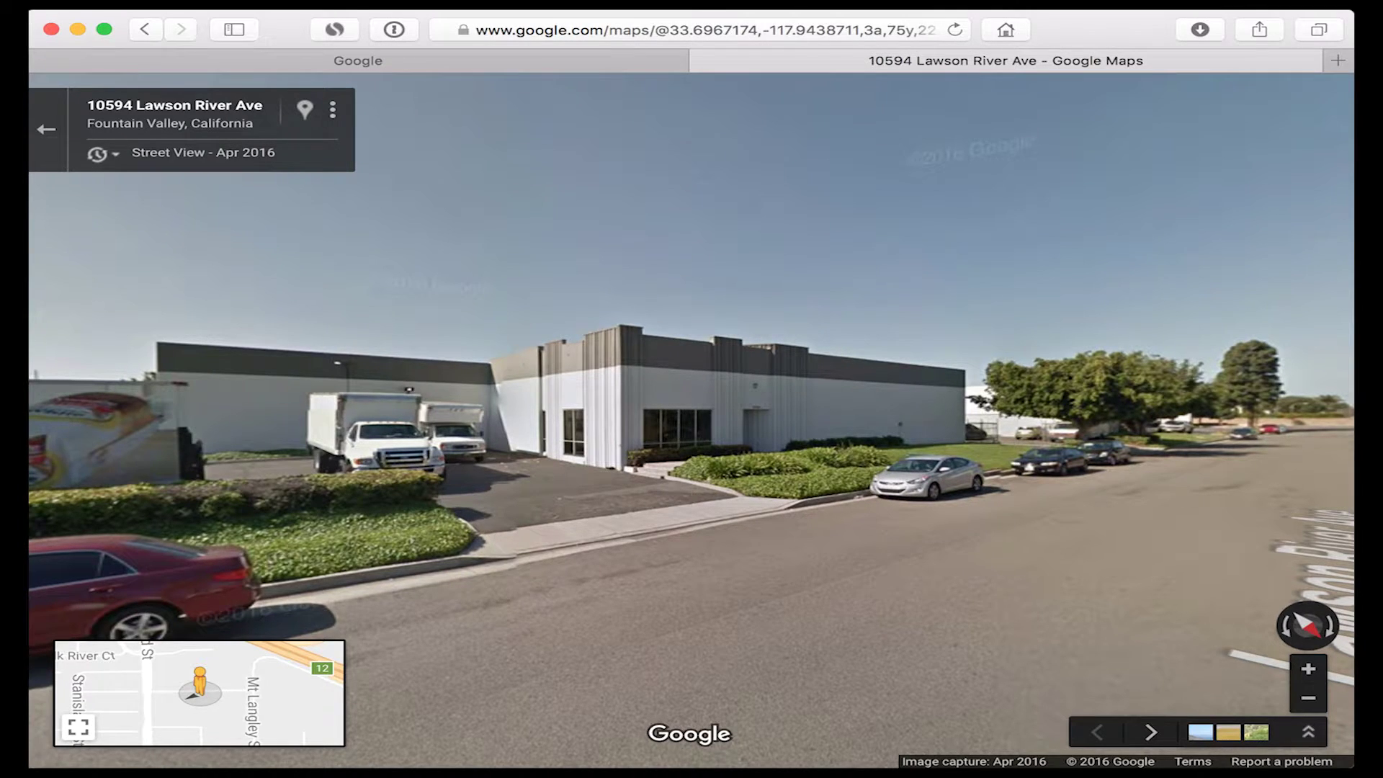
key(super+Tab)
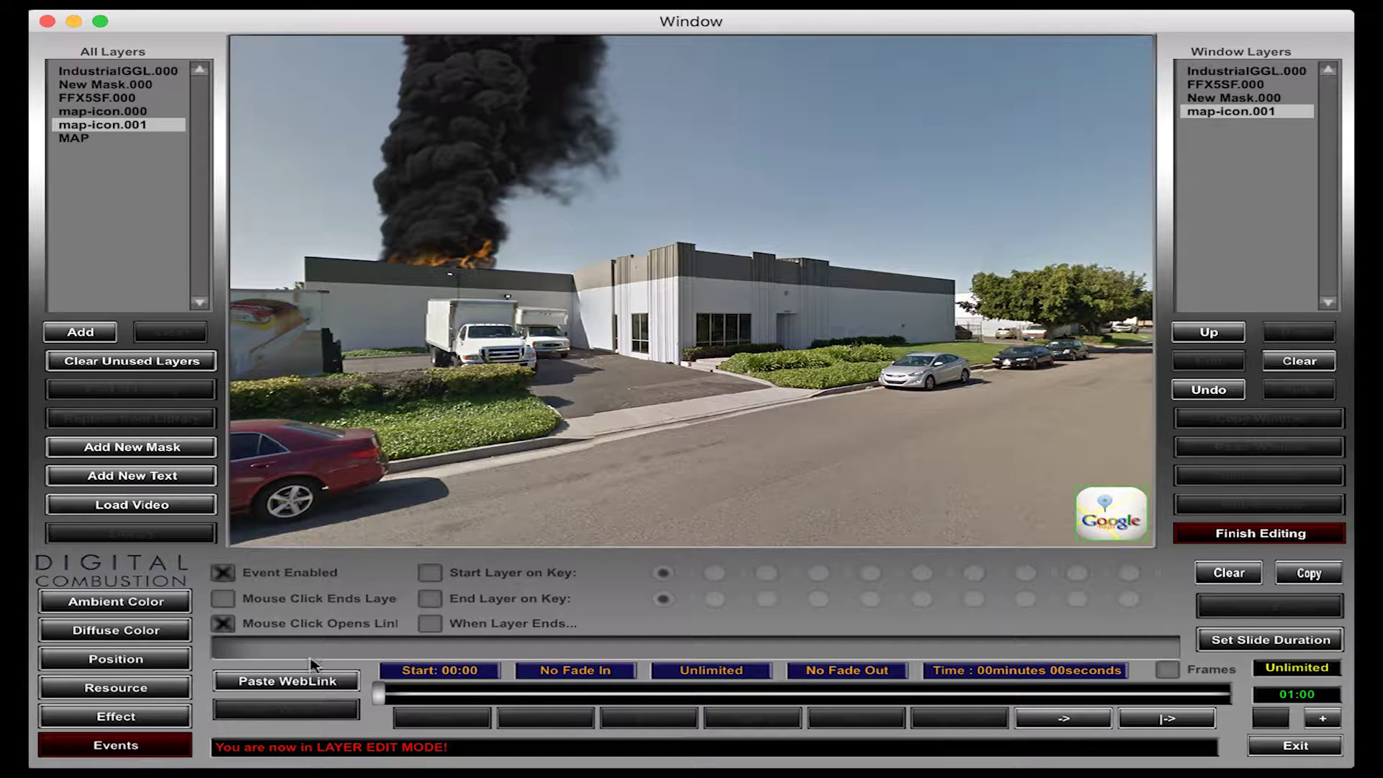
Step: Paste the Street View web link into the map icon layer, finish editing, and go full screen
click(315, 683)
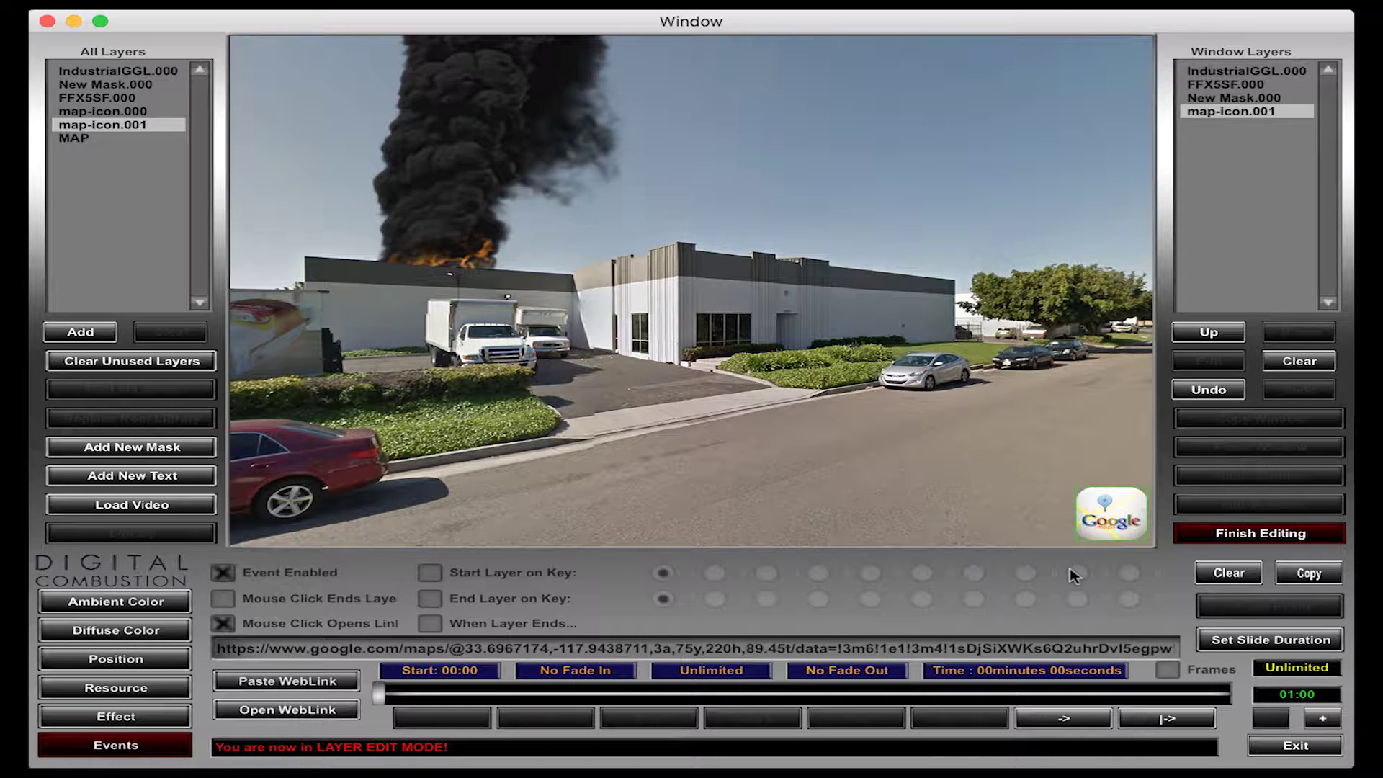
click(1224, 536)
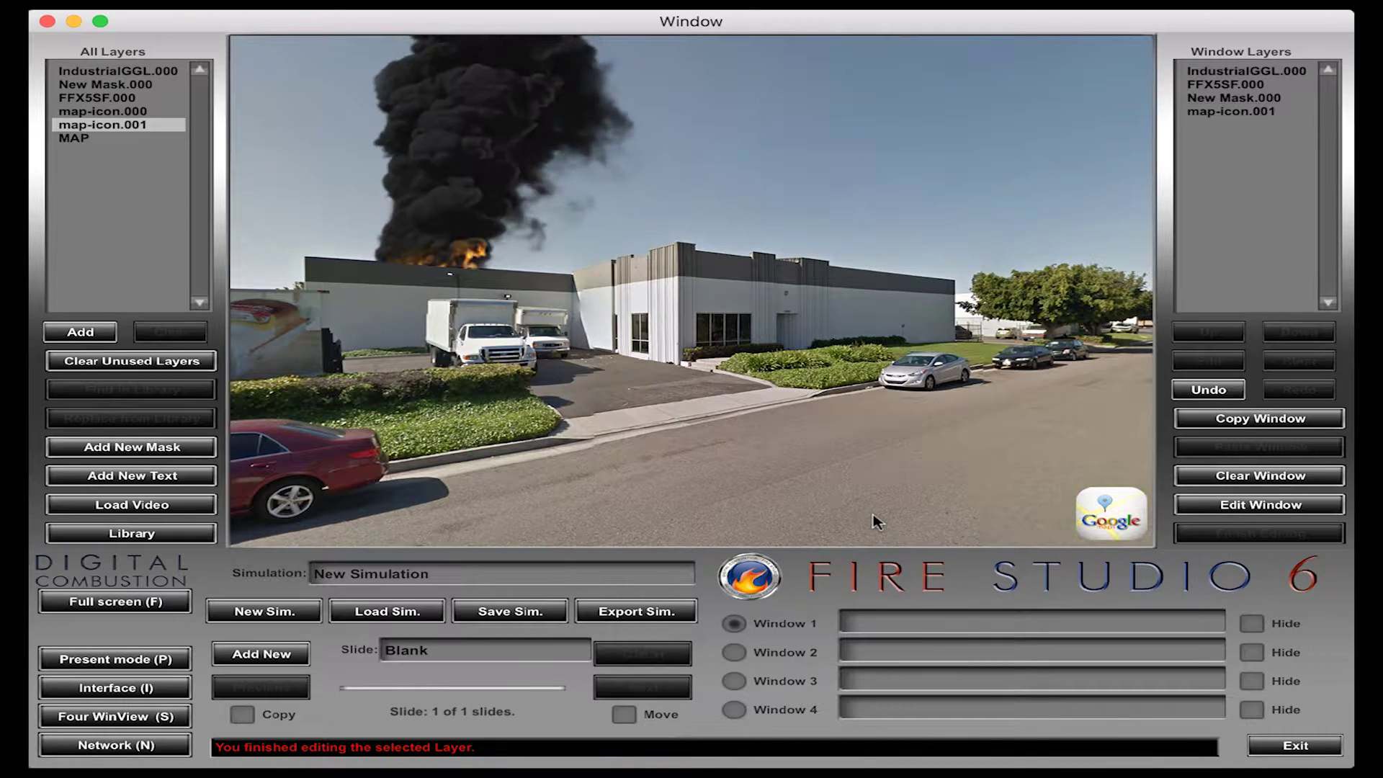
key(f)
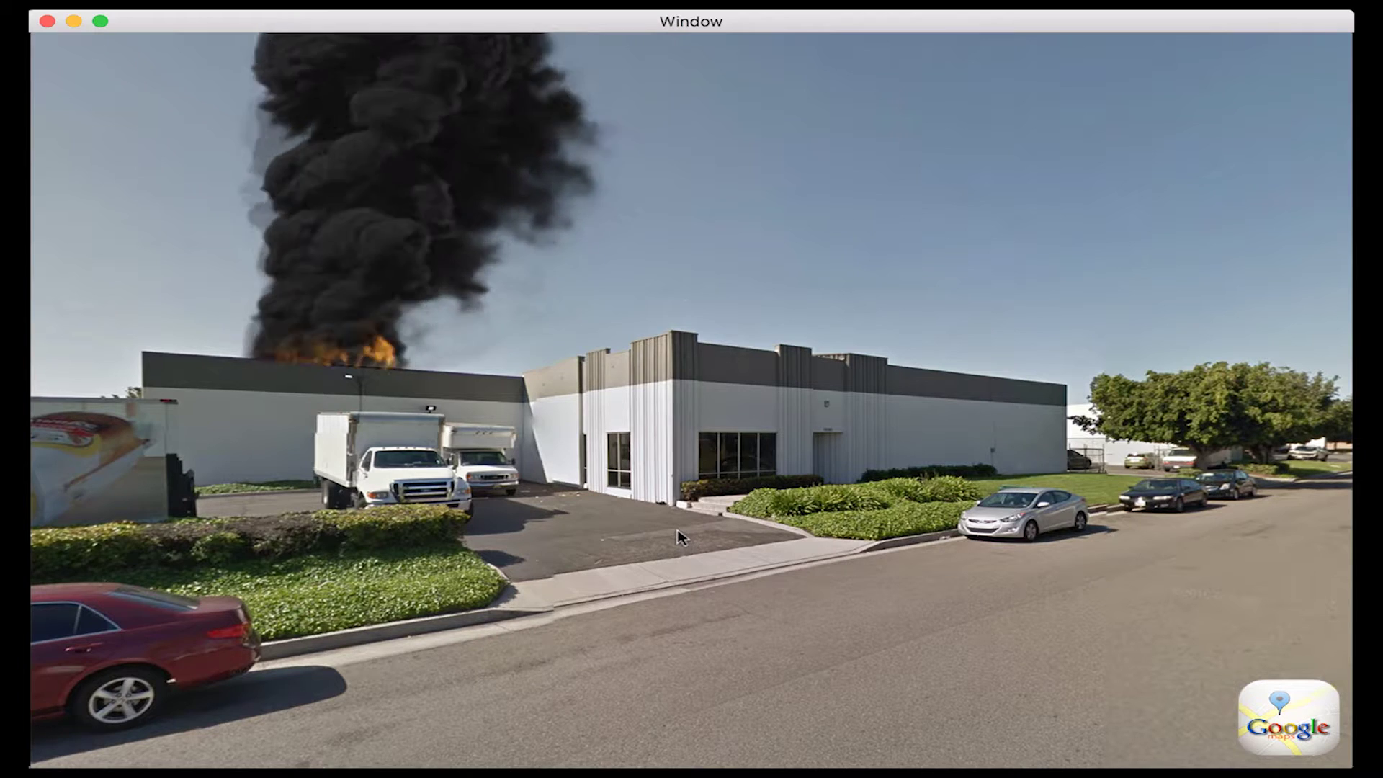
Step: Click the Google map icon in the full-screen scene to open the Street View link
click(1284, 728)
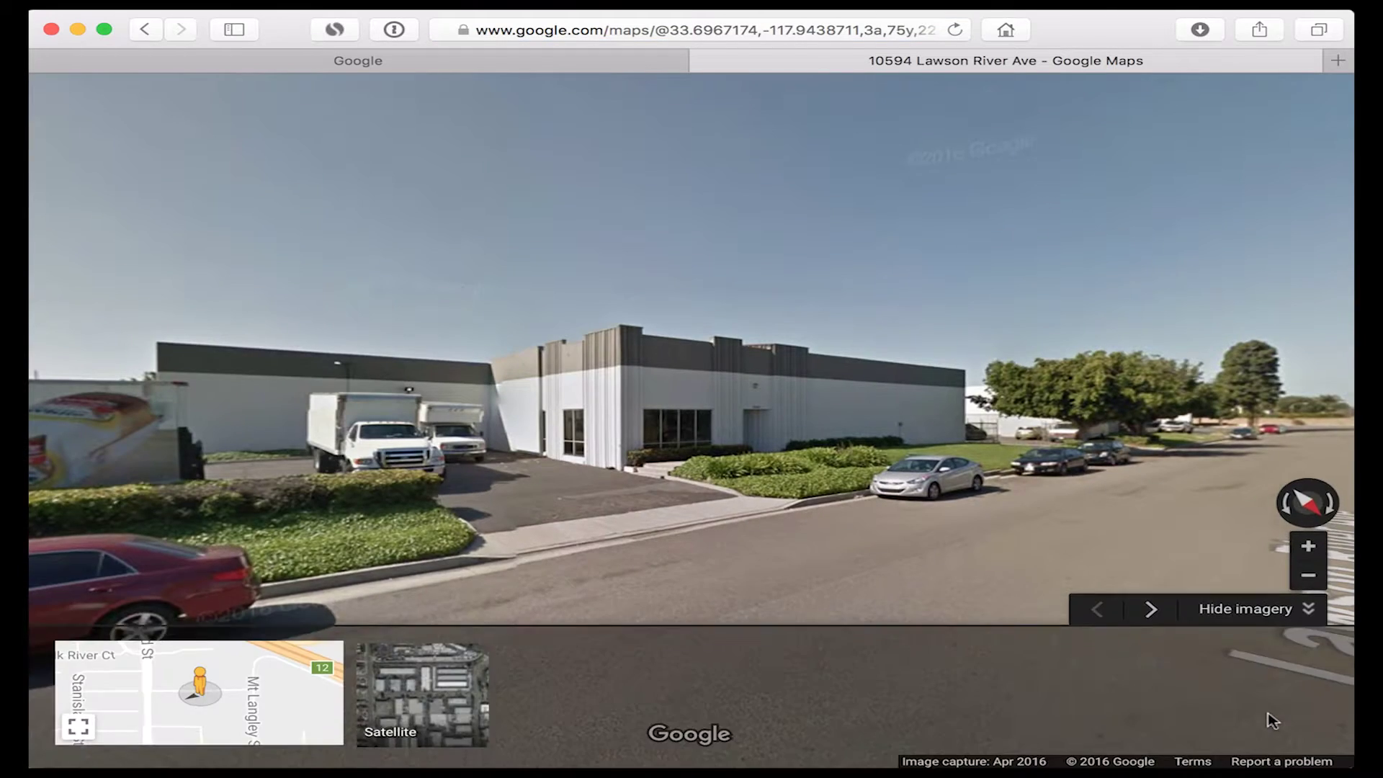
Step: Hide the imagery strip, look around, and move down Lawson River Ave to the driveway panorama
click(1249, 610)
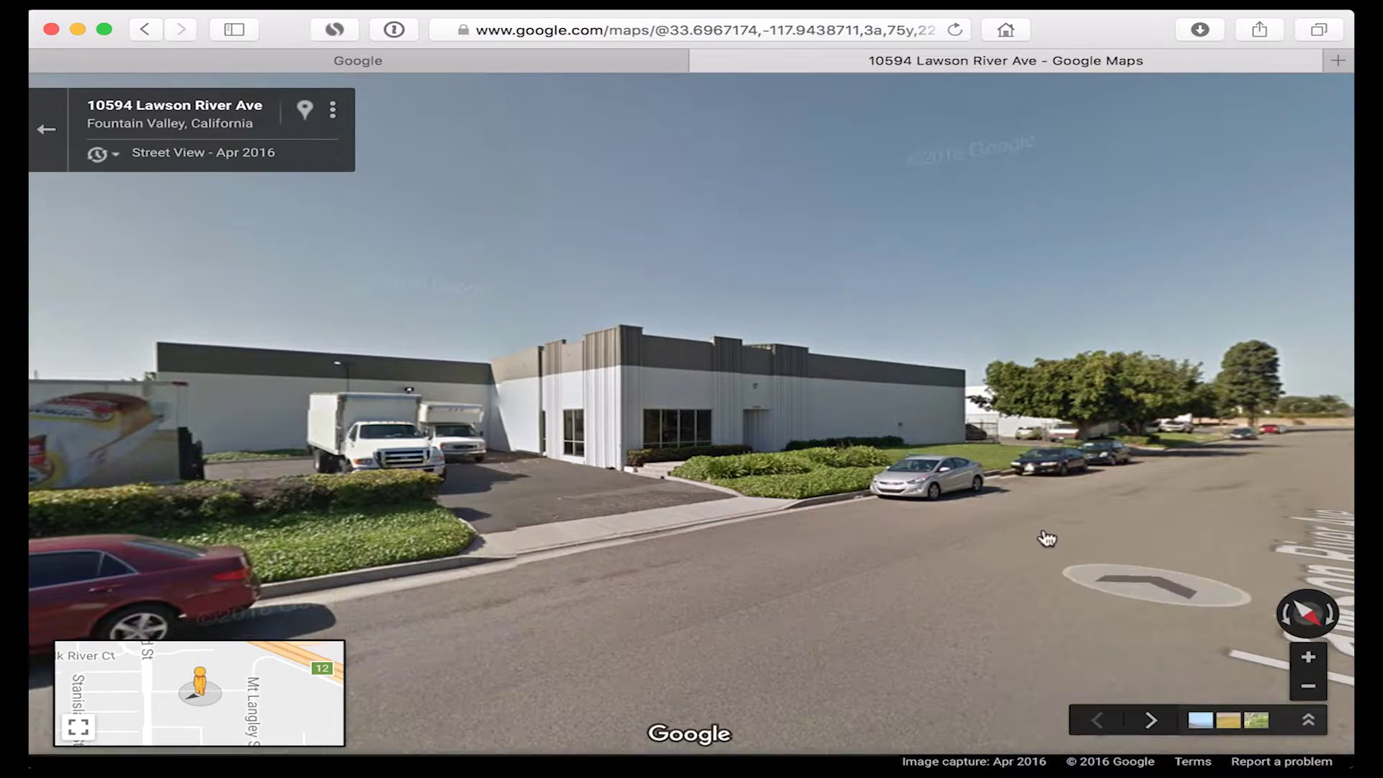
drag(929, 503, 1218, 467)
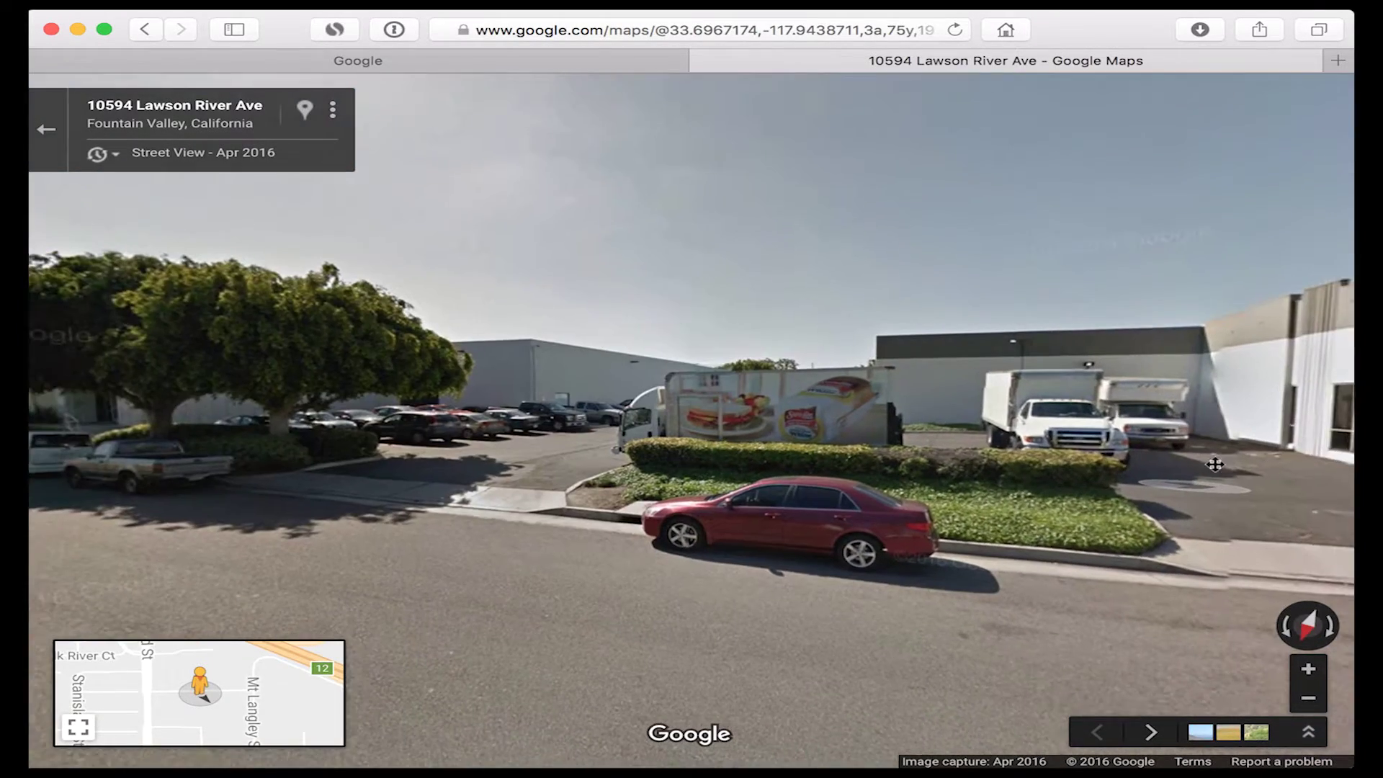
drag(682, 461, 407, 444)
drag(1071, 447, 785, 439)
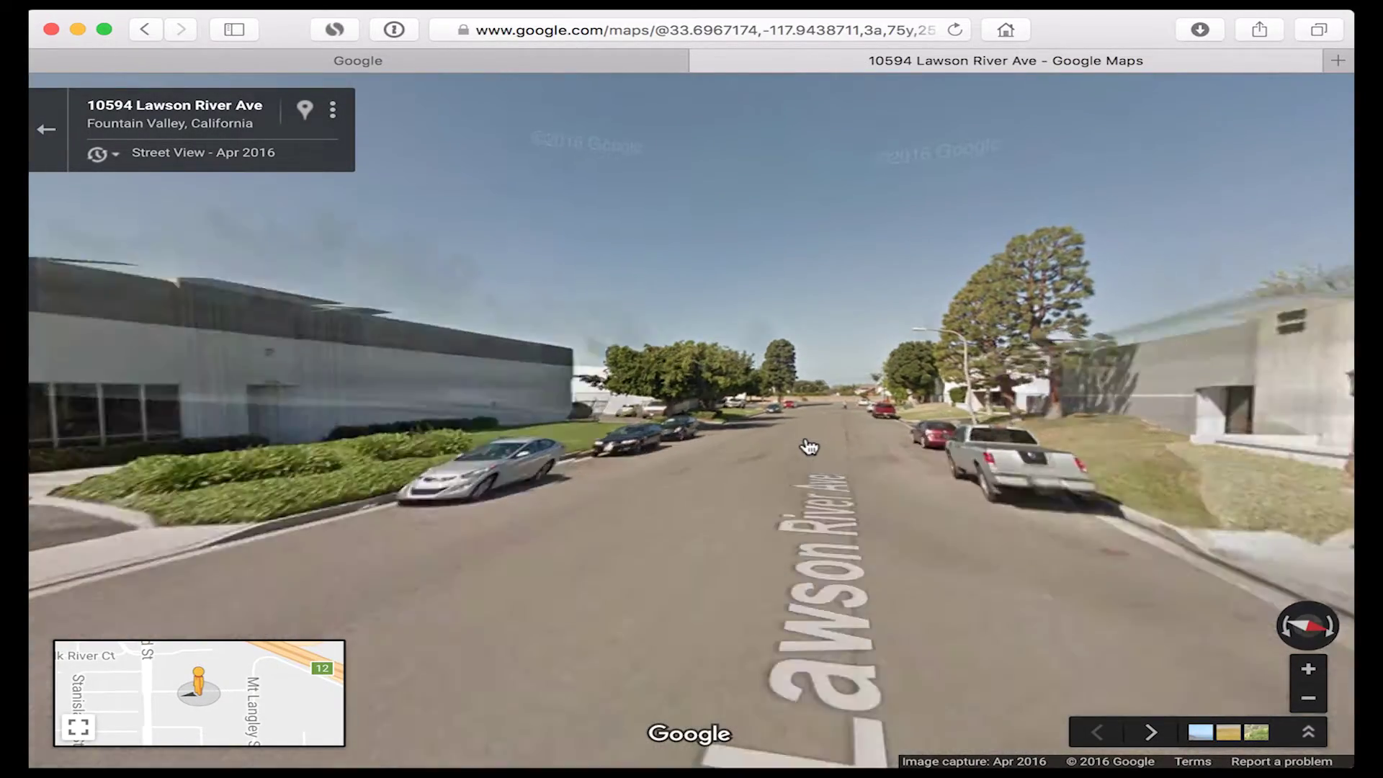
click(810, 446)
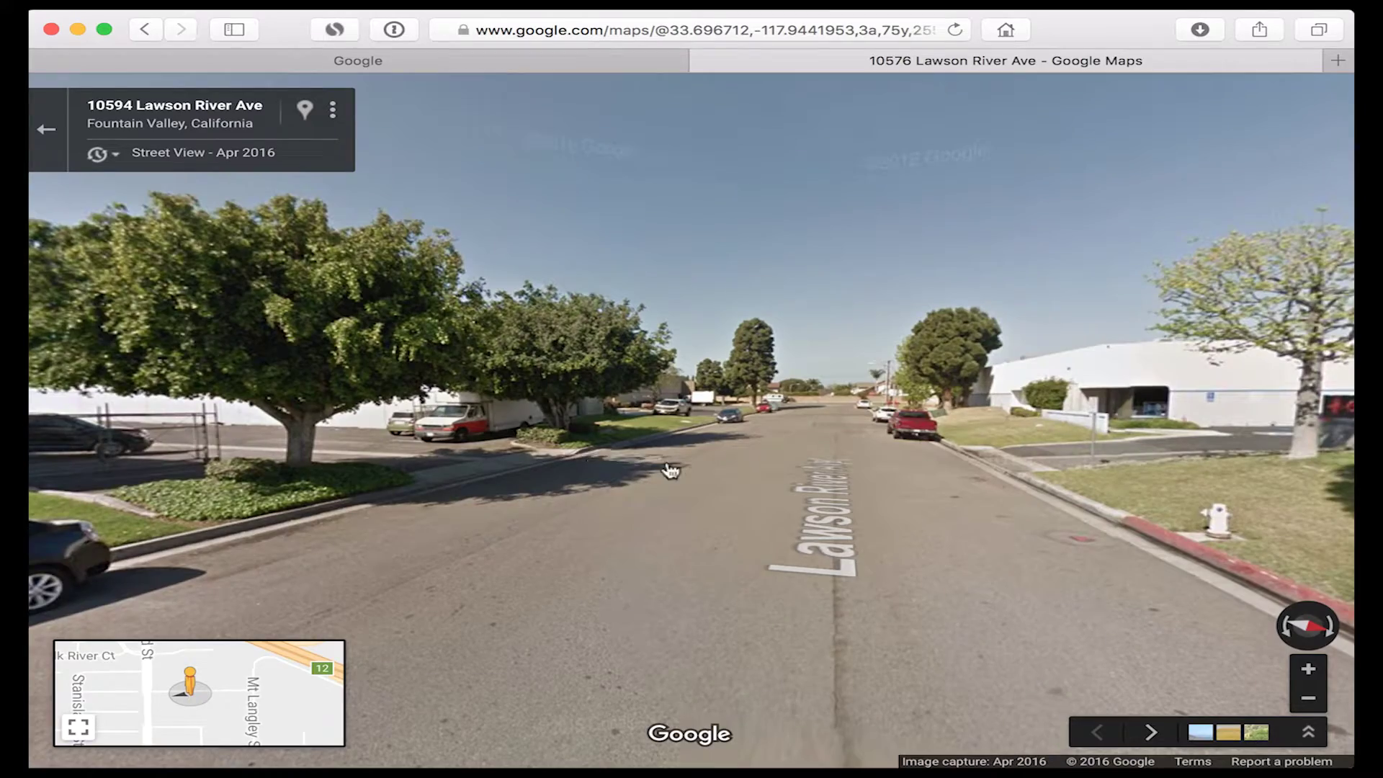
click(581, 478)
drag(244, 426, 1216, 645)
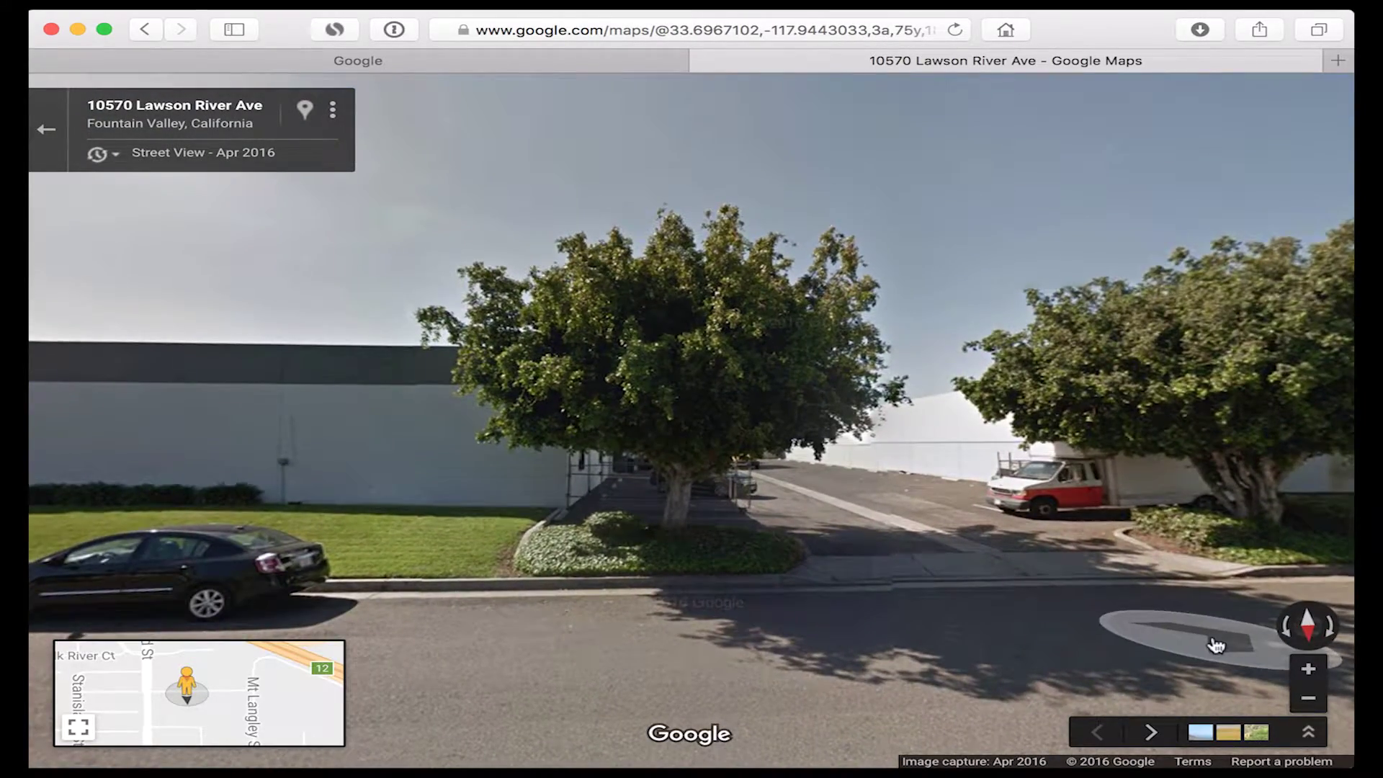
click(1216, 645)
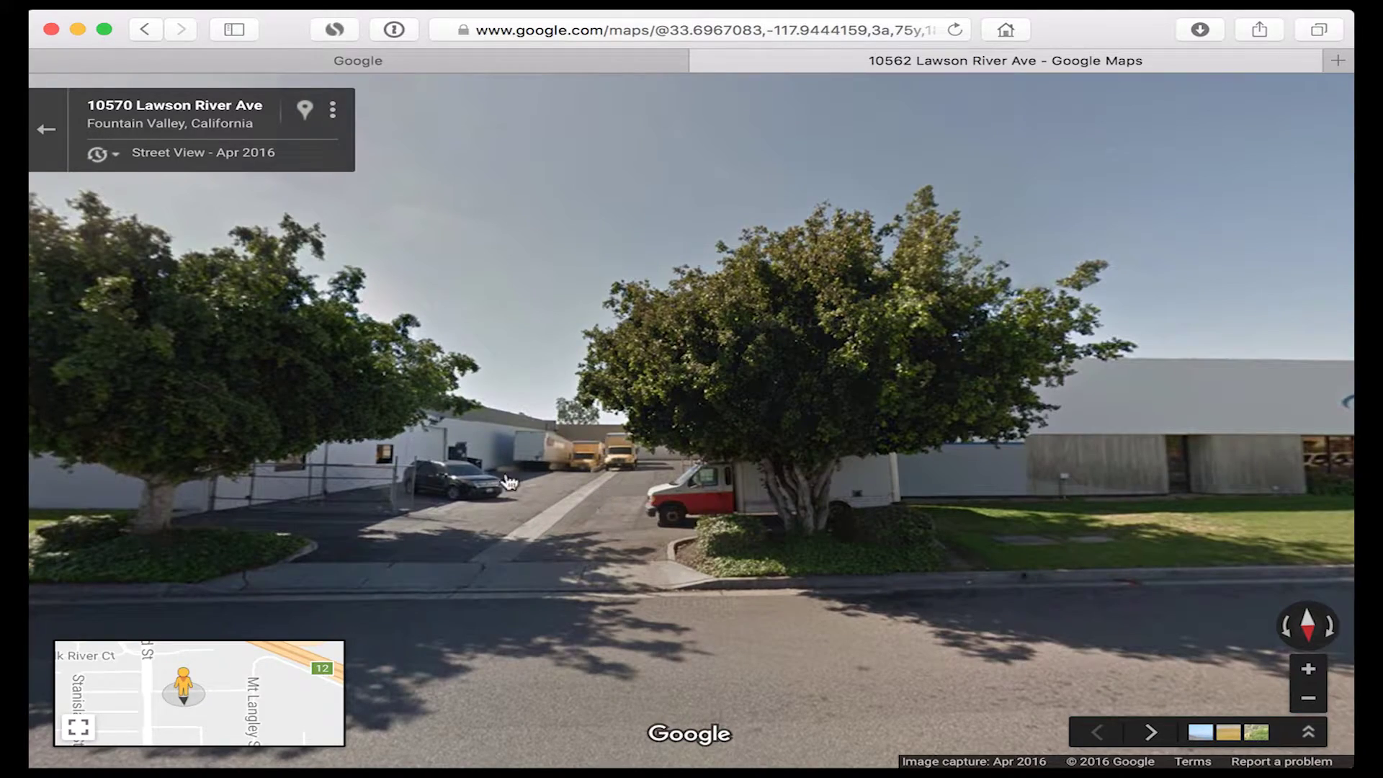
Step: Continue along Lawson River Ave to the neighbouring industrial building with box trucks
drag(374, 416, 1106, 452)
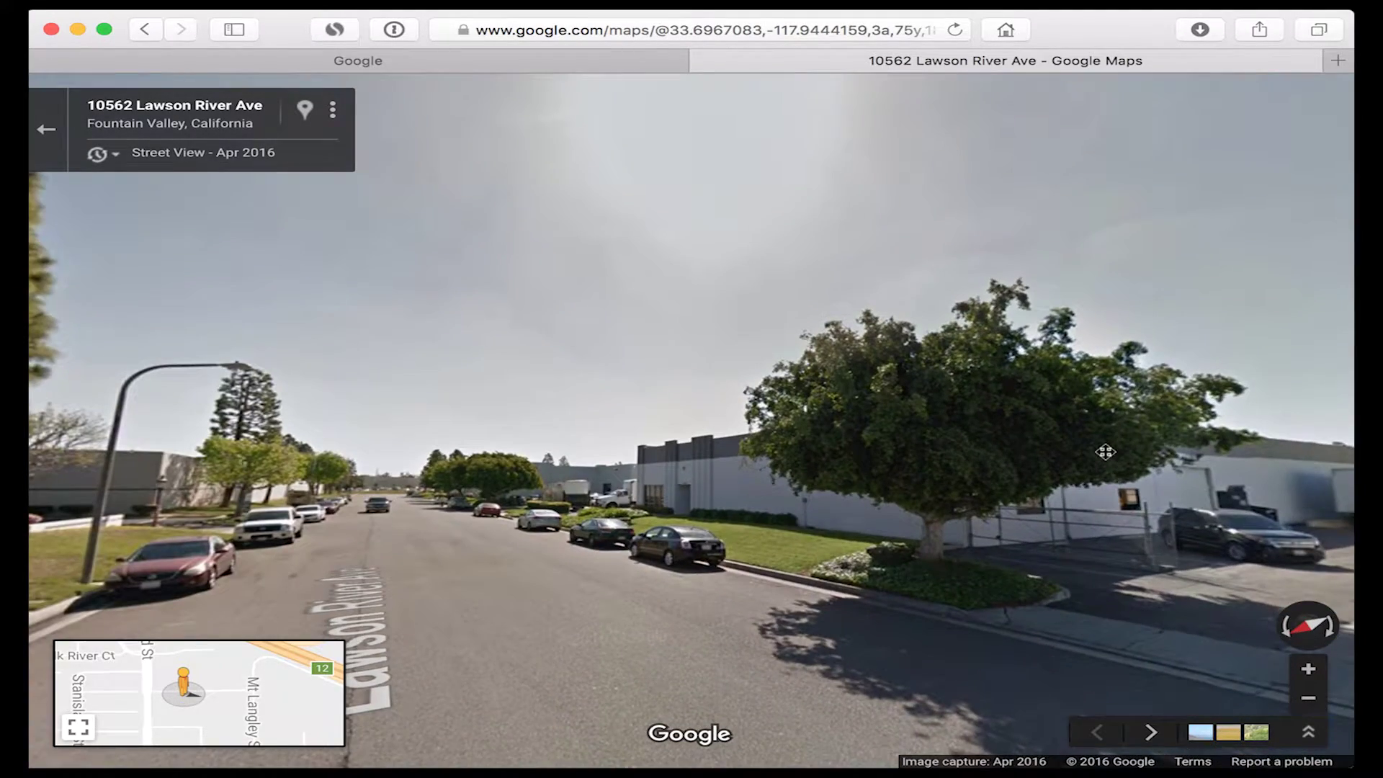
drag(338, 498, 310, 376)
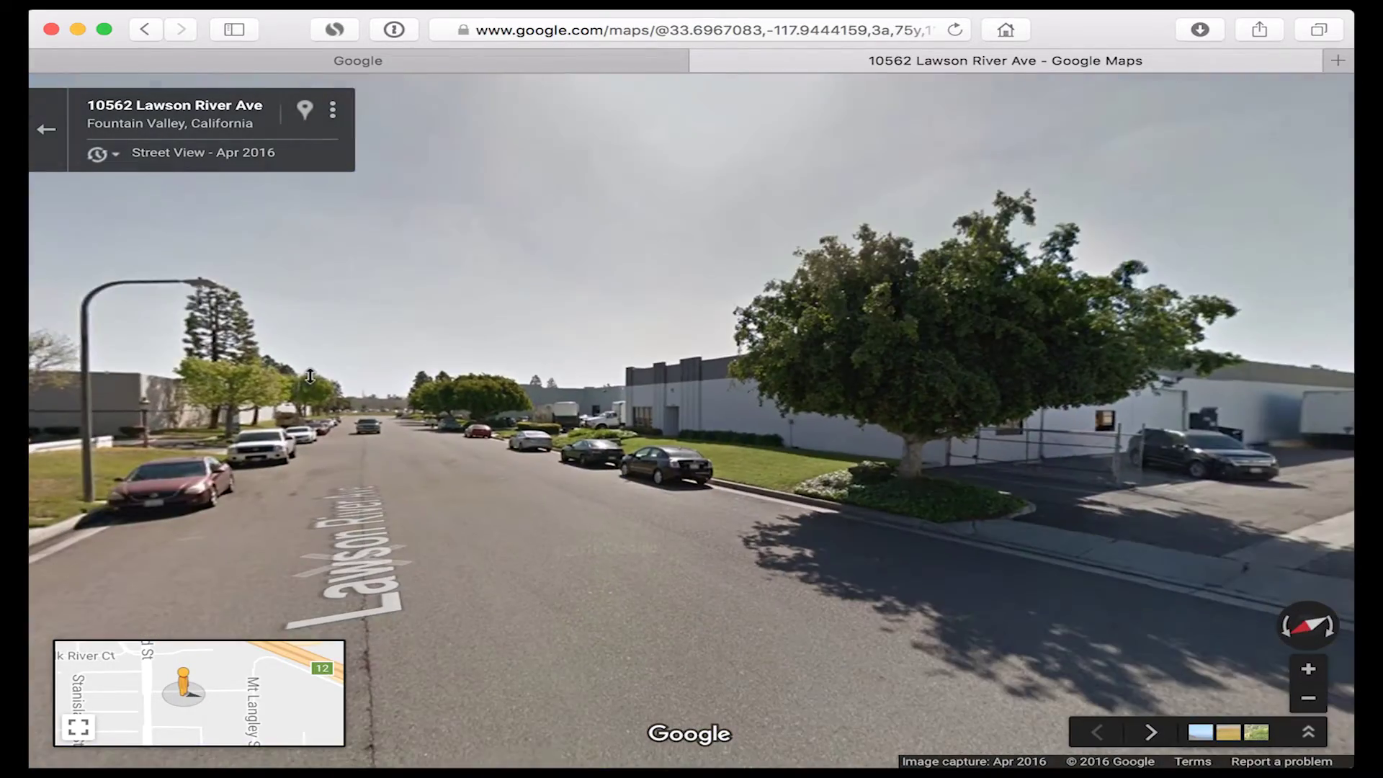
click(596, 374)
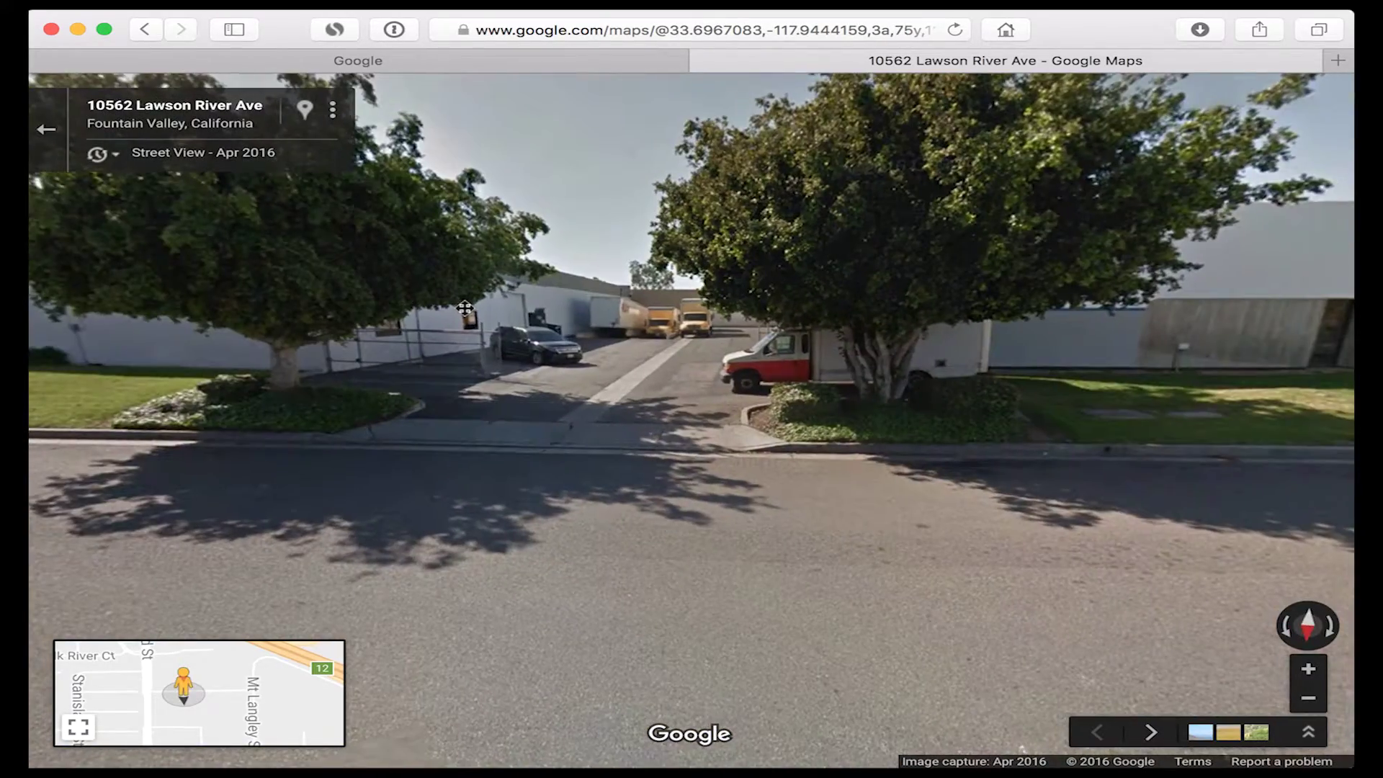
drag(465, 307, 1078, 465)
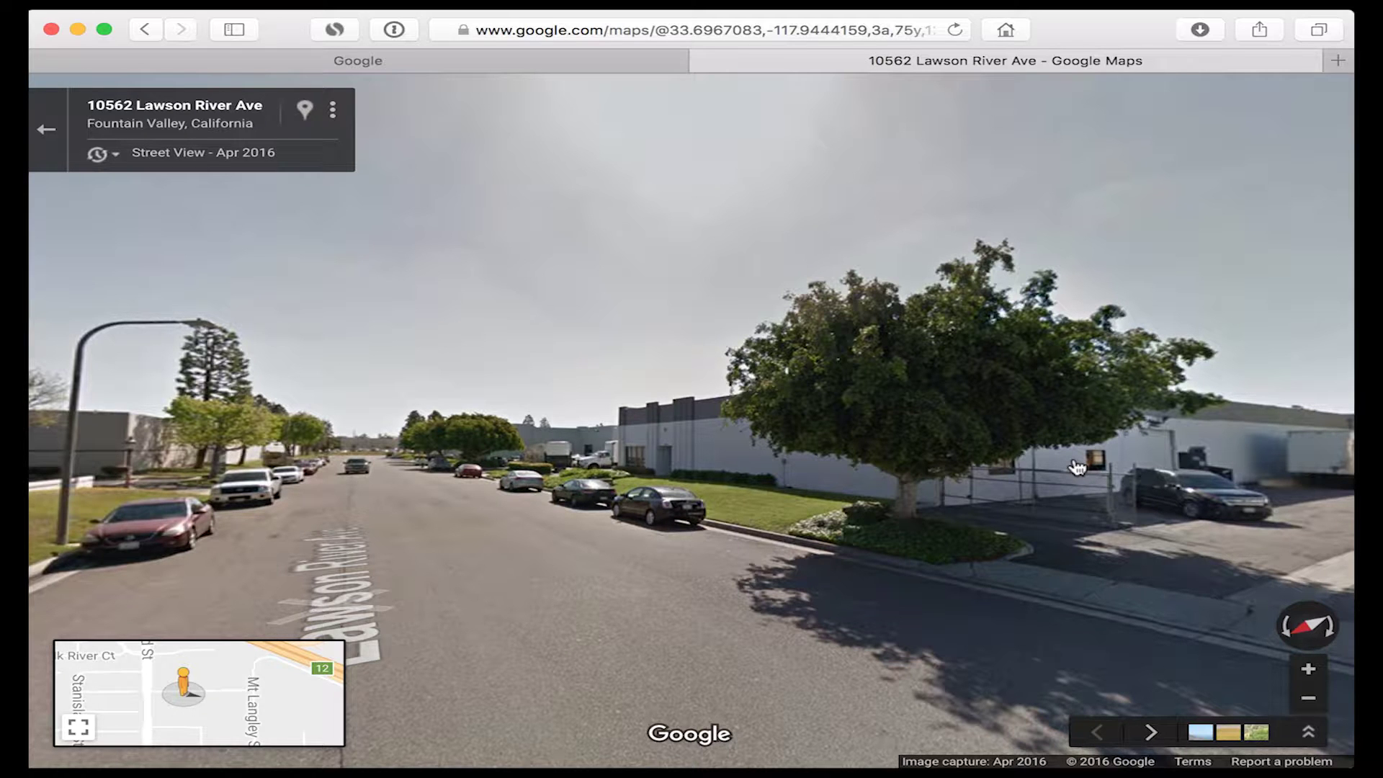
click(446, 508)
drag(608, 525, 338, 407)
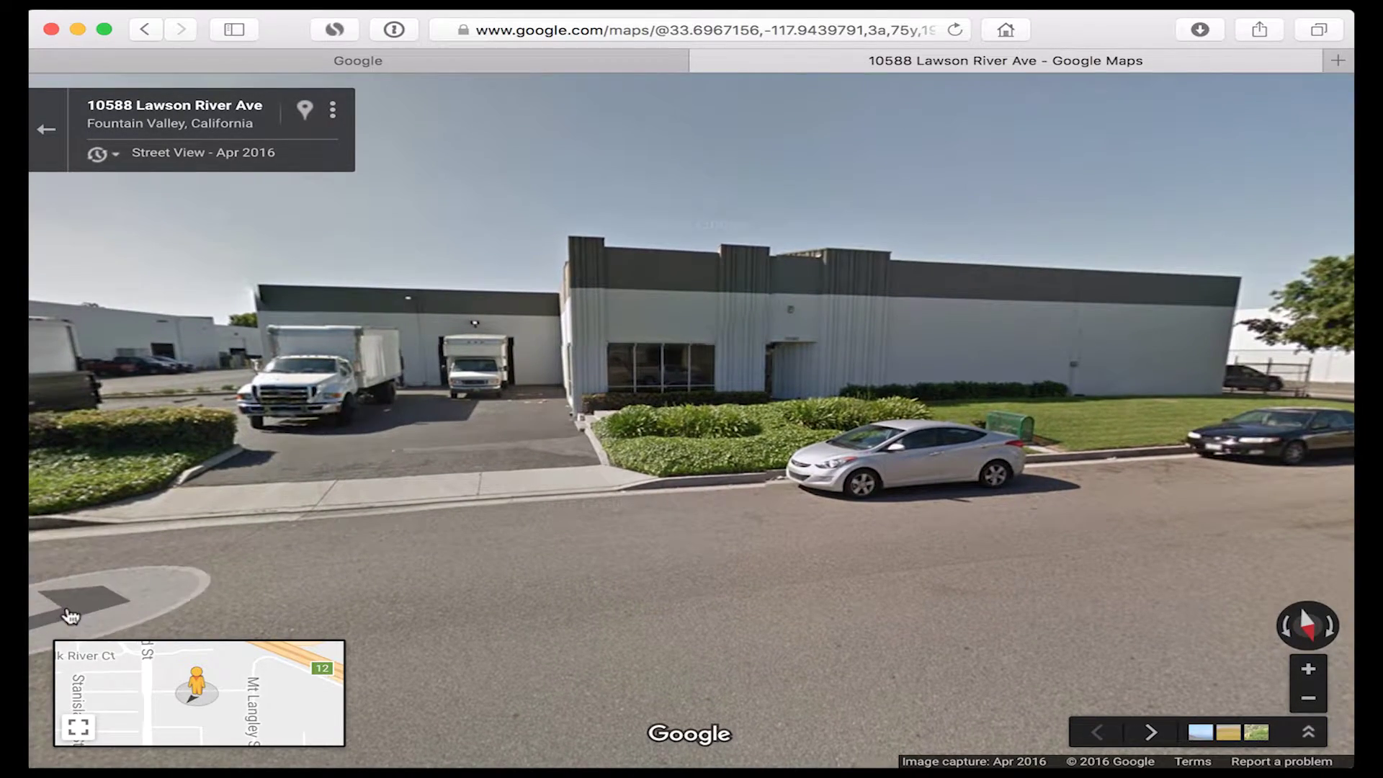
click(70, 616)
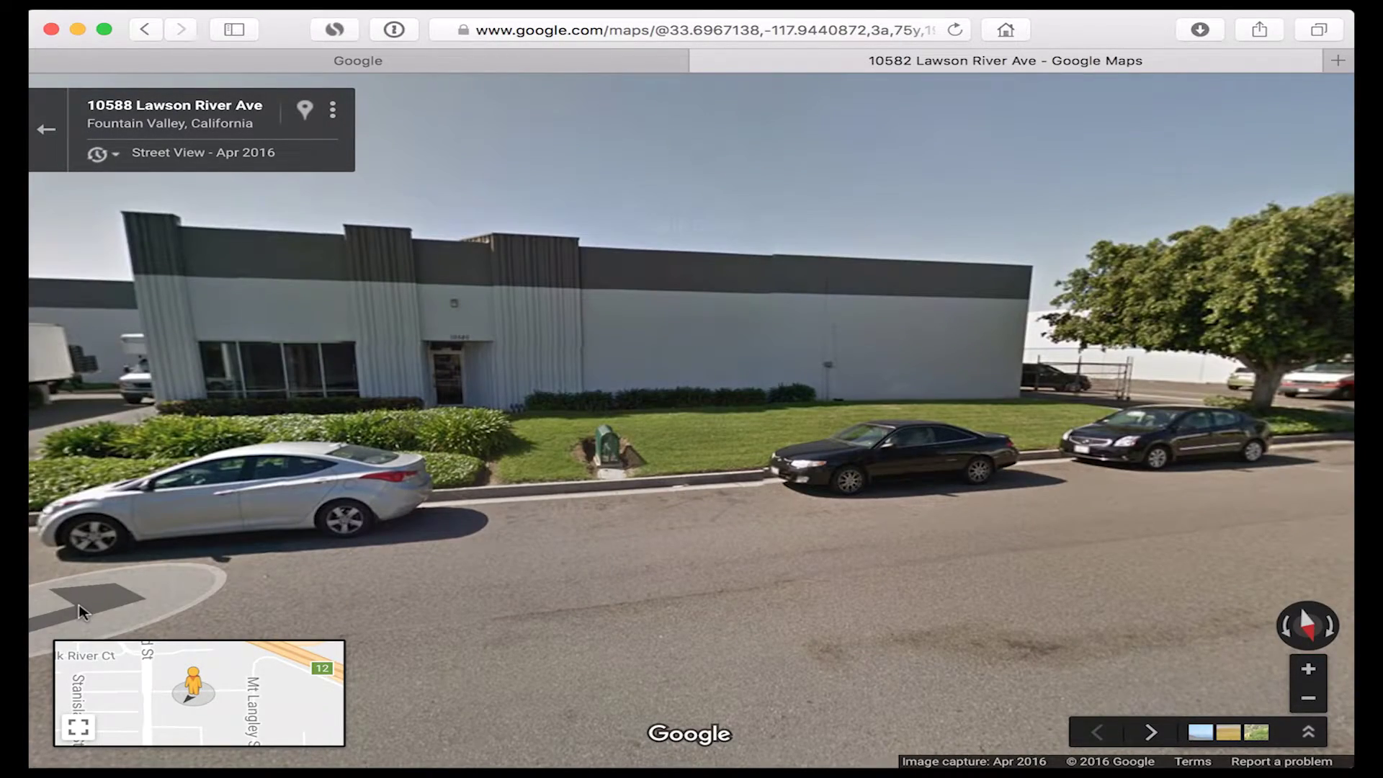